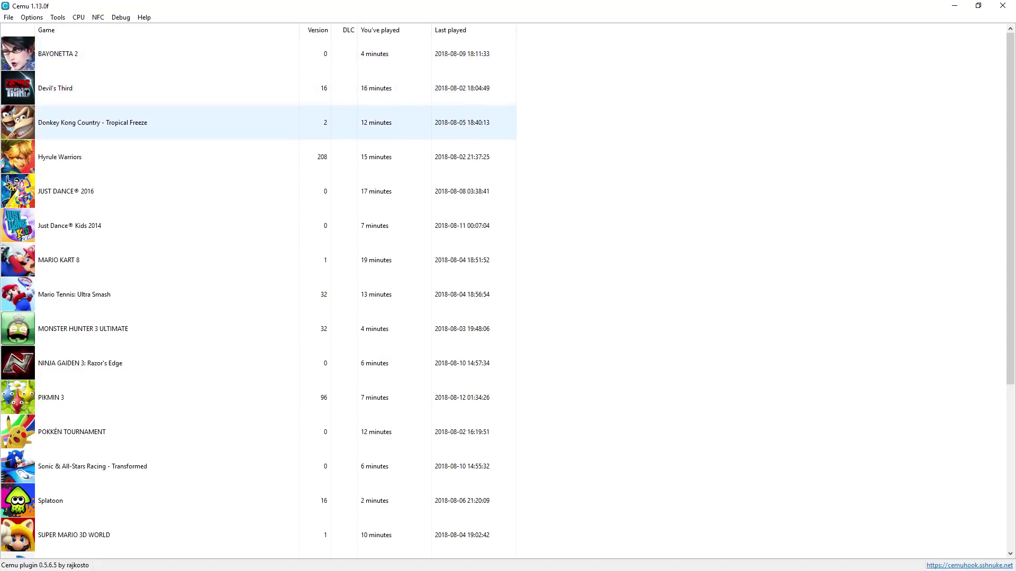
{"action": "scroll", "coordinate": [258, 225], "scroll_direction": "down", "scroll_amount": 2}
{"action": "scroll", "coordinate": [258, 226], "scroll_direction": "up", "scroll_amount": 1}
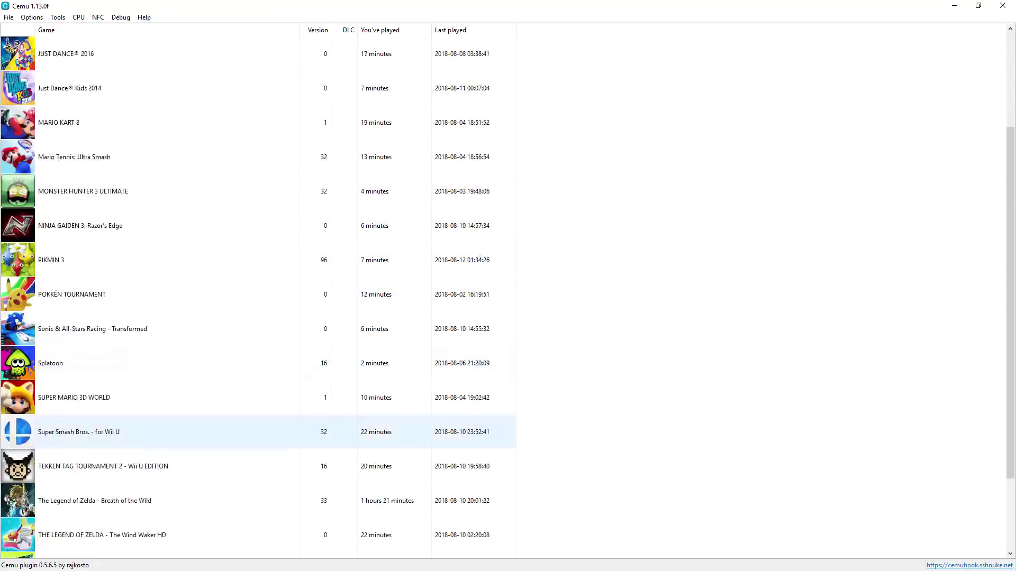
{"action": "scroll", "coordinate": [258, 227], "scroll_direction": "down", "scroll_amount": 1}
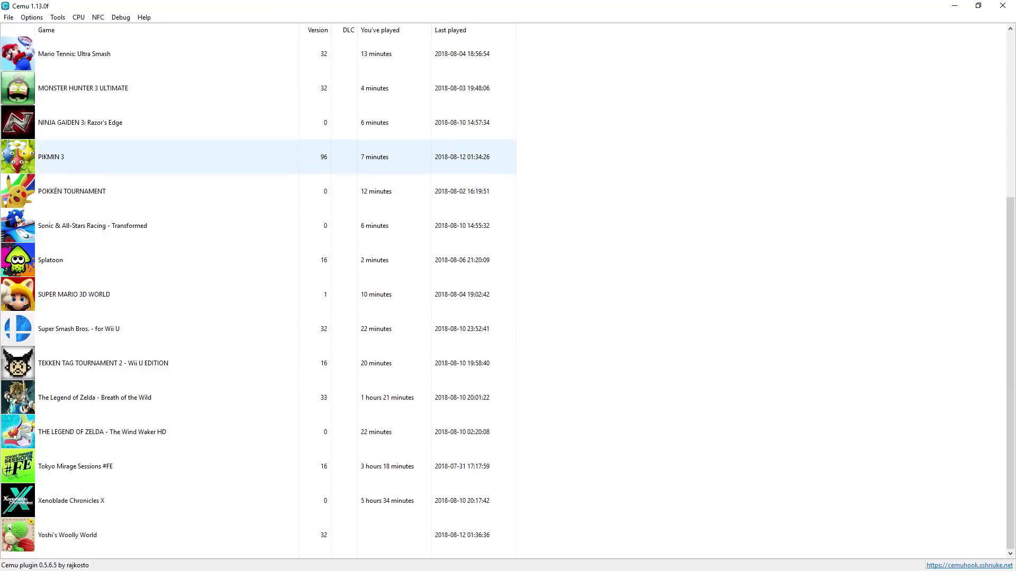
- Launch PIKMIN 3 from the Cemu 1.13.0f game list
{"action": "double_click", "coordinate": [258, 157]}
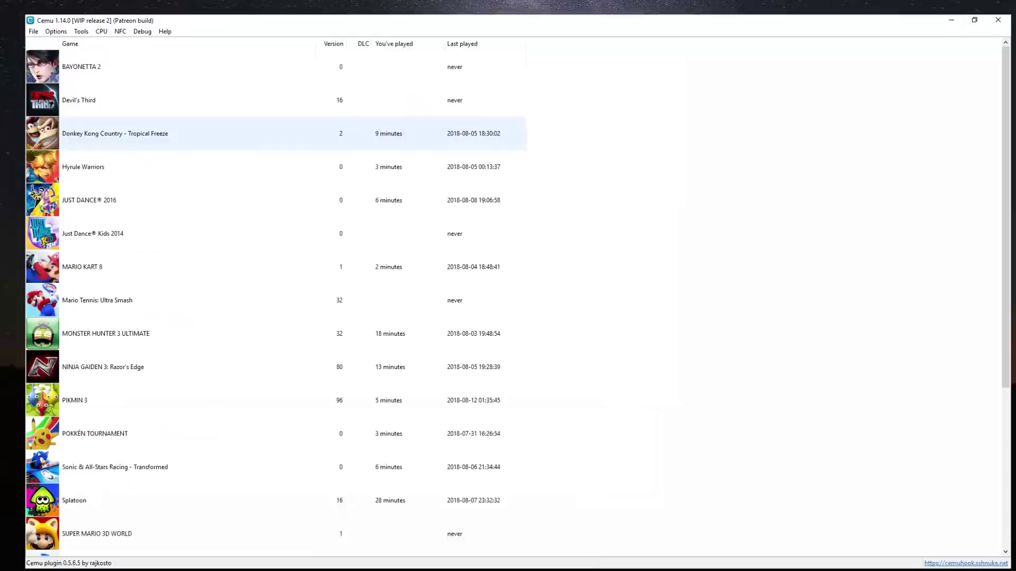
- Launch PIKMIN 3 from the Cemu 1.14.0 game list
{"action": "double_click", "coordinate": [158, 397]}
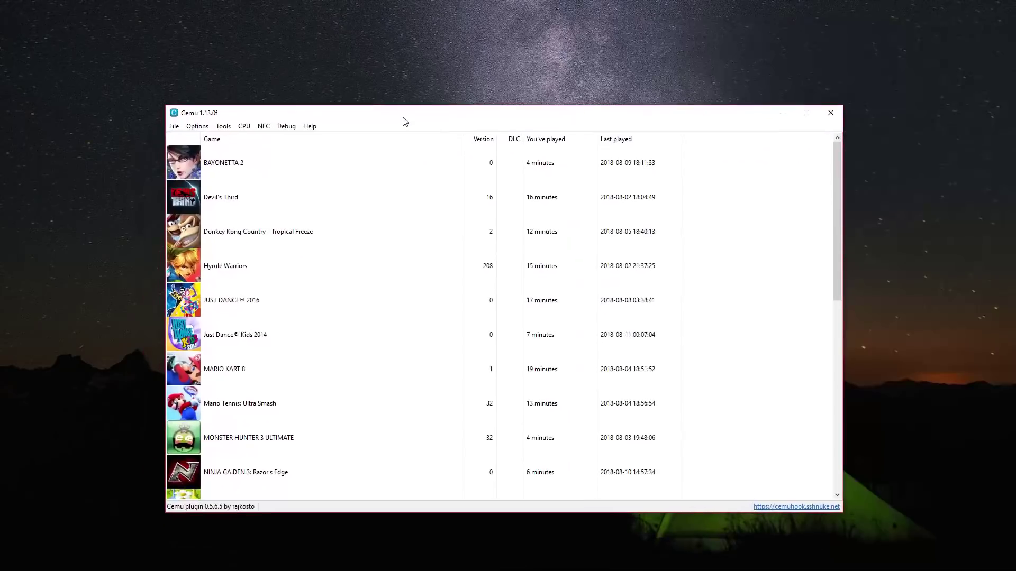
- Maximize the Cemu 1.13.0f game list and launch Yoshi's Woolly World
{"action": "double_click", "coordinate": [404, 116]}
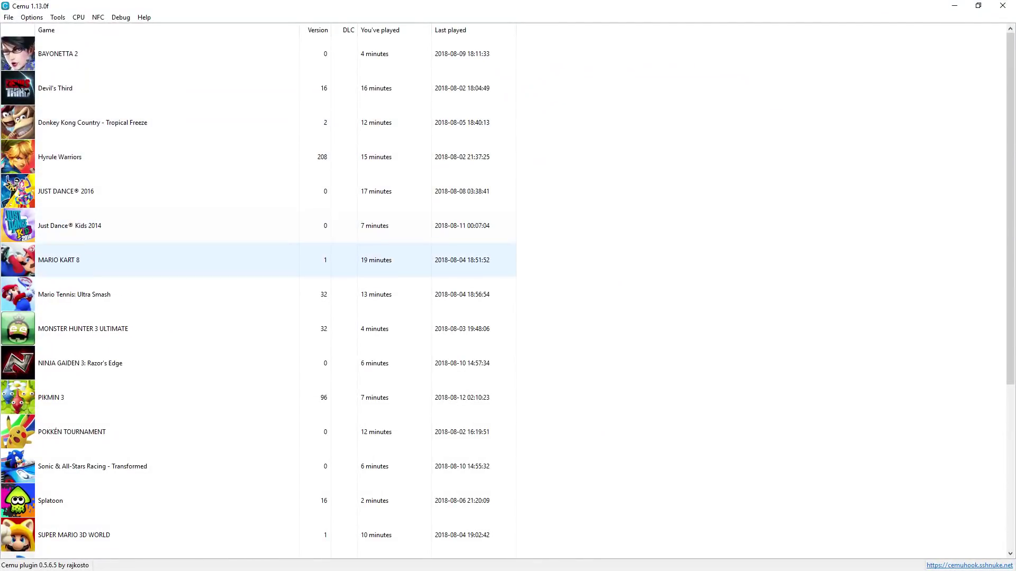
{"action": "scroll", "coordinate": [258, 261], "scroll_direction": "down", "scroll_amount": 3}
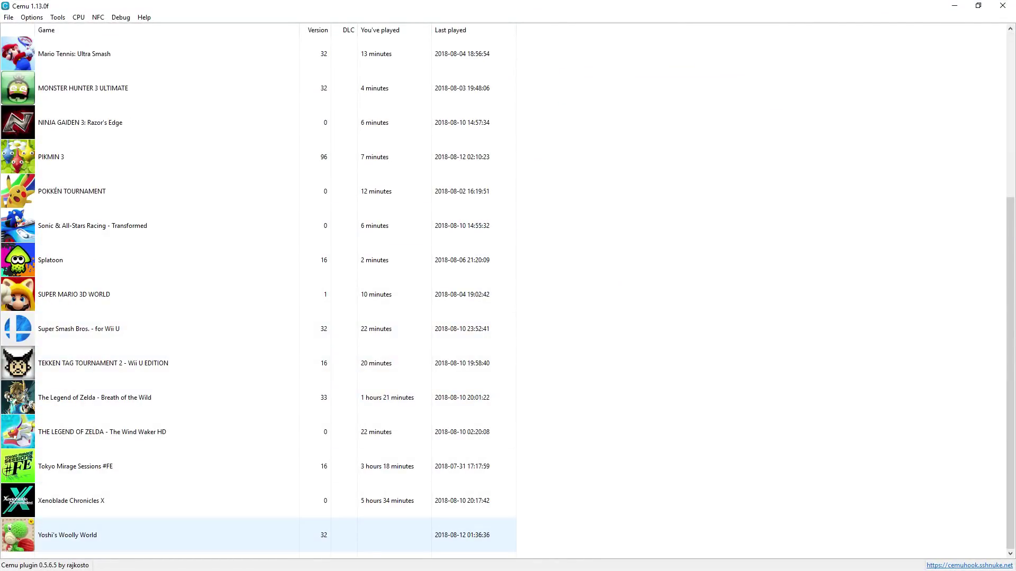
{"action": "double_click", "coordinate": [258, 535]}
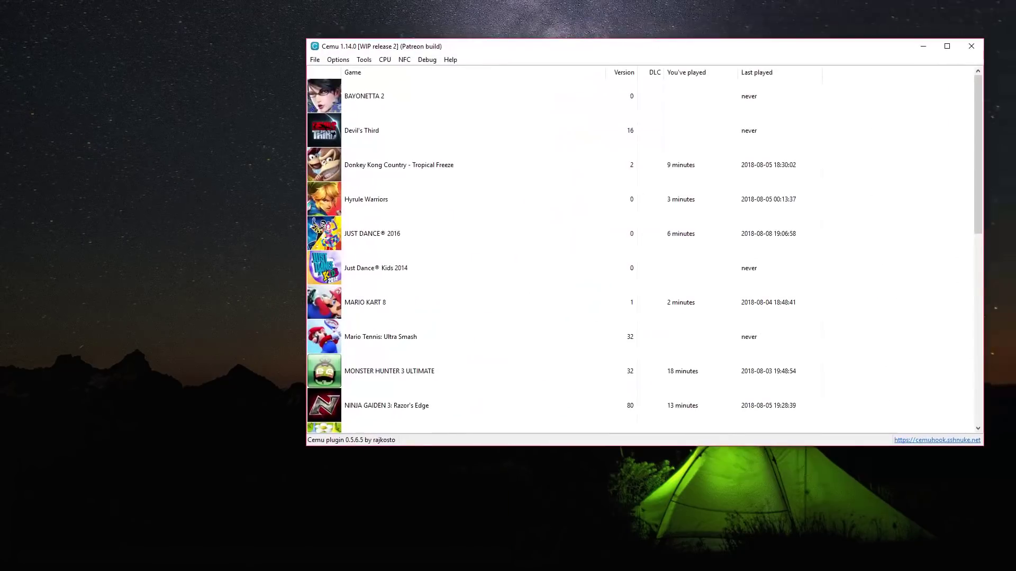
{"action": "scroll", "coordinate": [271, 301], "scroll_direction": "down", "scroll_amount": 3}
- Select Yoshi's Woolly World in the Cemu 1.14.0 list and launch it
{"action": "key", "text": "Down"}
{"action": "key", "text": "Down"}
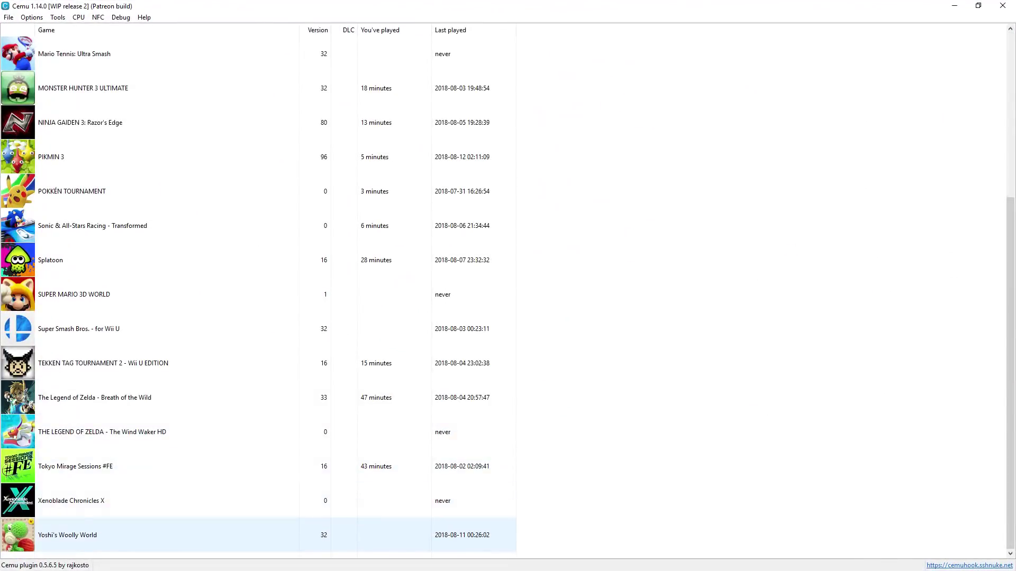
{"action": "key", "text": "Return"}
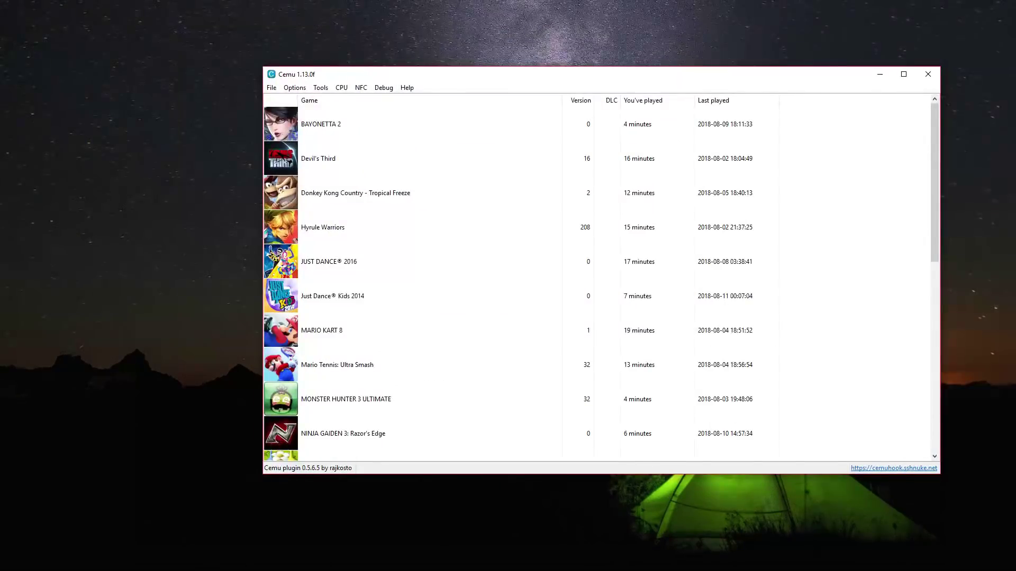
- Maximize Cemu 1.13.0f and launch Star Fox Zero from the recent-games list
{"action": "double_click", "coordinate": [655, 77]}
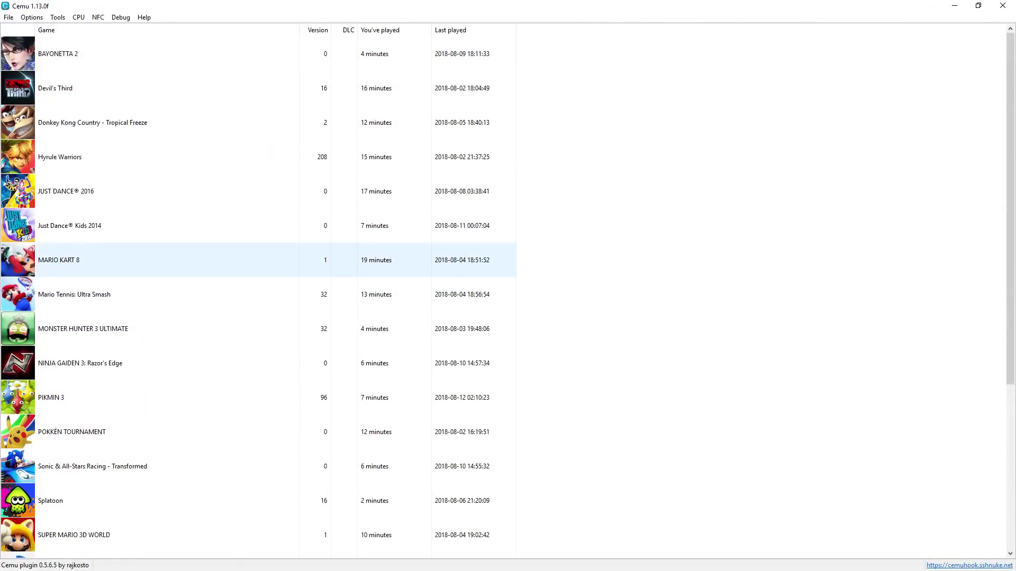
{"action": "scroll", "coordinate": [258, 260], "scroll_direction": "down", "scroll_amount": 3}
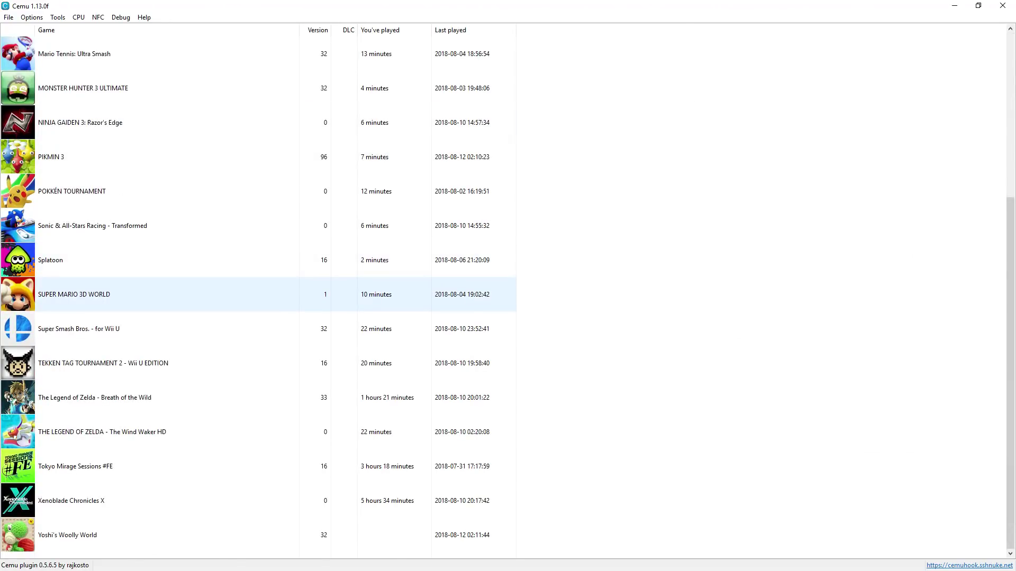
{"action": "scroll", "coordinate": [258, 295], "scroll_direction": "up", "scroll_amount": 3}
{"action": "left_click", "coordinate": [8, 17]}
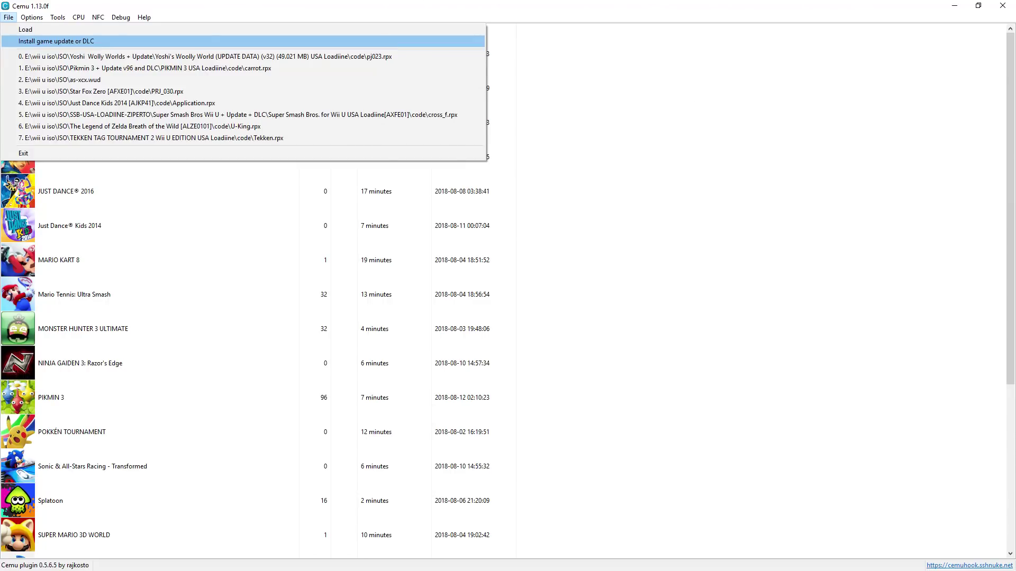
{"action": "key", "text": "Down"}
{"action": "key", "text": "Down"}
{"action": "key", "text": "Down"}
{"action": "key", "text": "Down"}
{"action": "key", "text": "Return"}
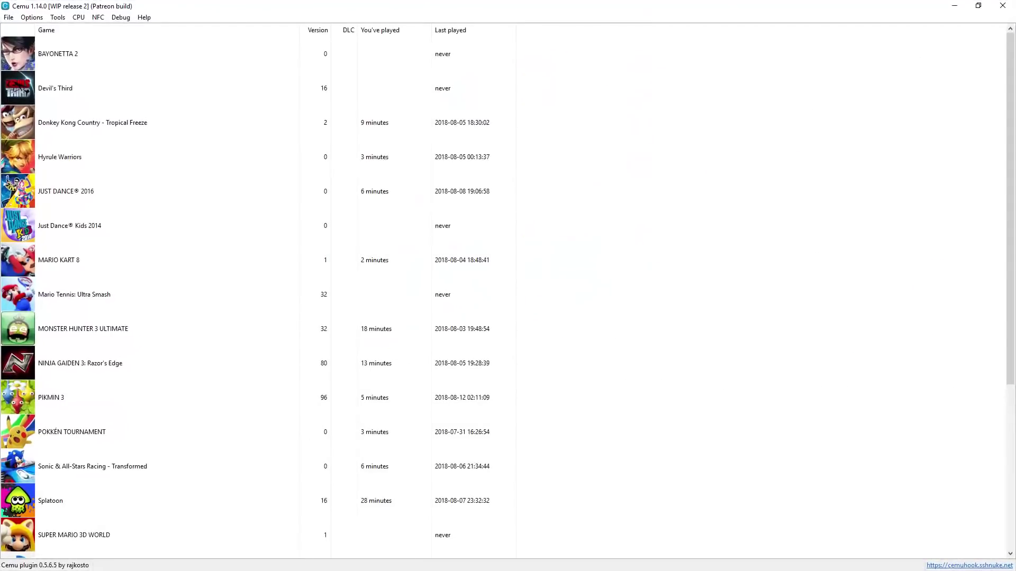
- Launch Star Fox Zero from the recent-games list in Cemu 1.14.0
{"action": "left_click", "coordinate": [33, 16]}
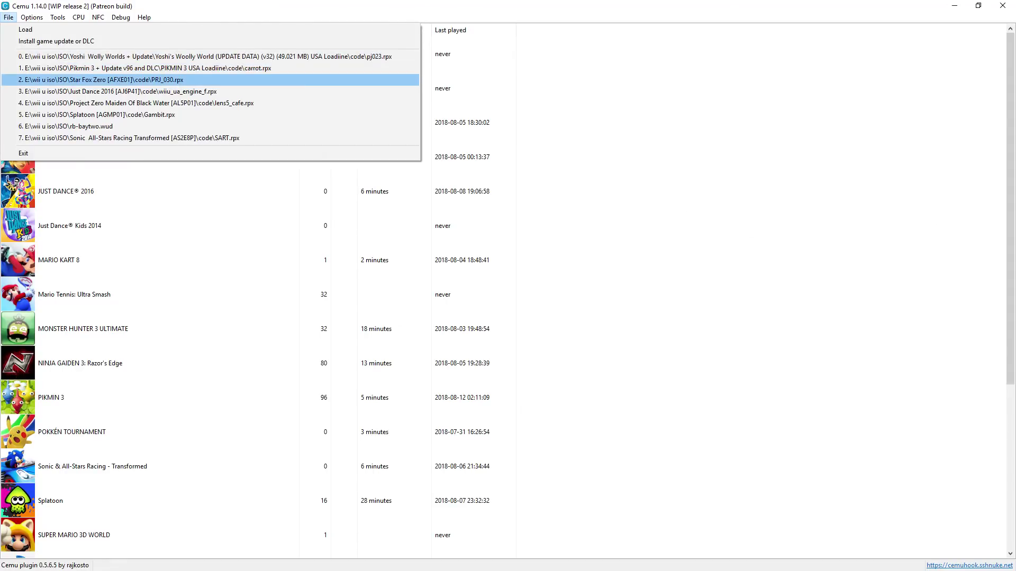
{"action": "key", "text": "Return"}
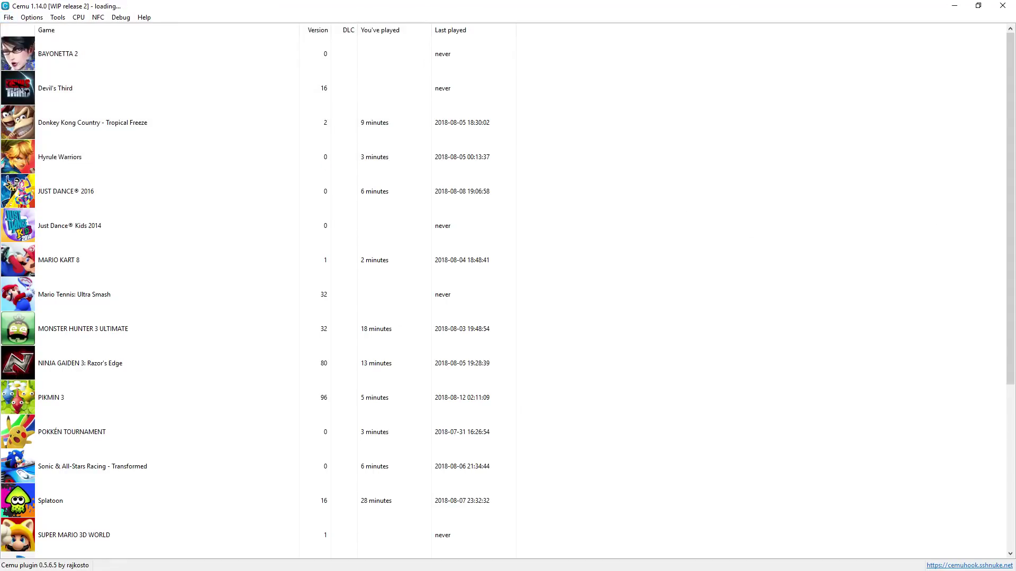